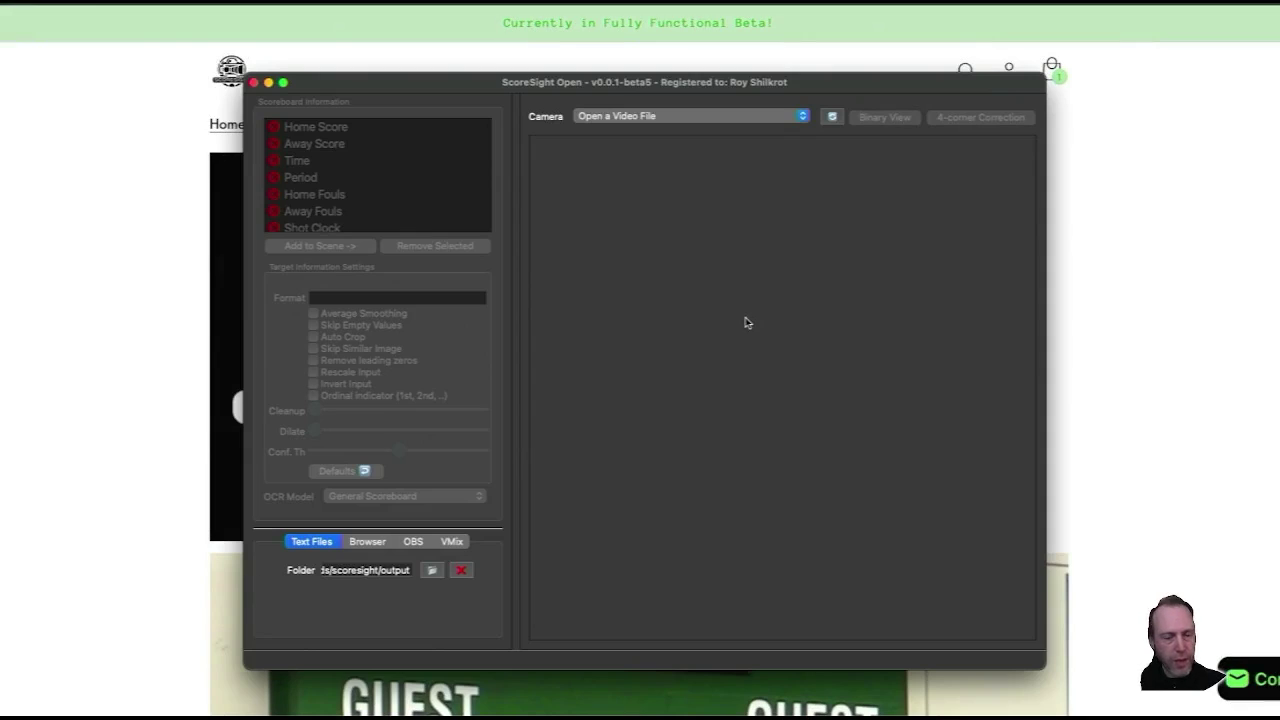
Step: Choose 'Open a Video File' as the source from the Camera dropdown
left_click(658, 118)
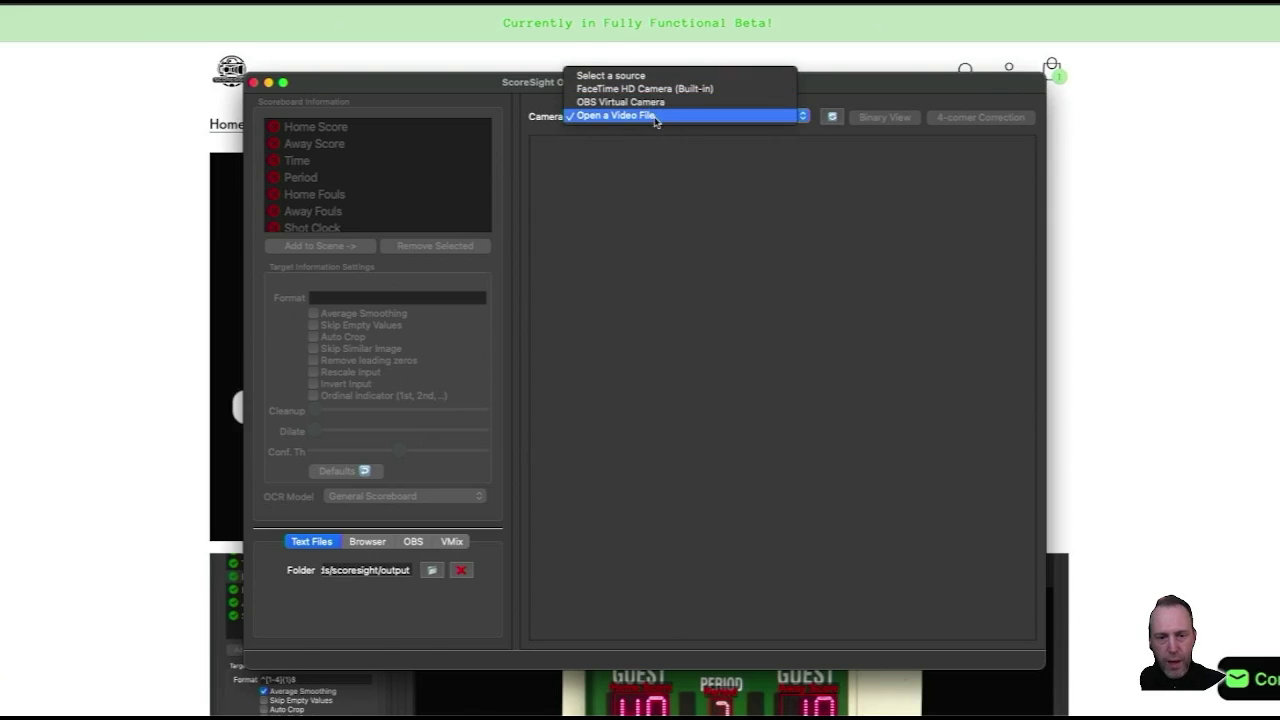
left_click(615, 76)
left_click(651, 117)
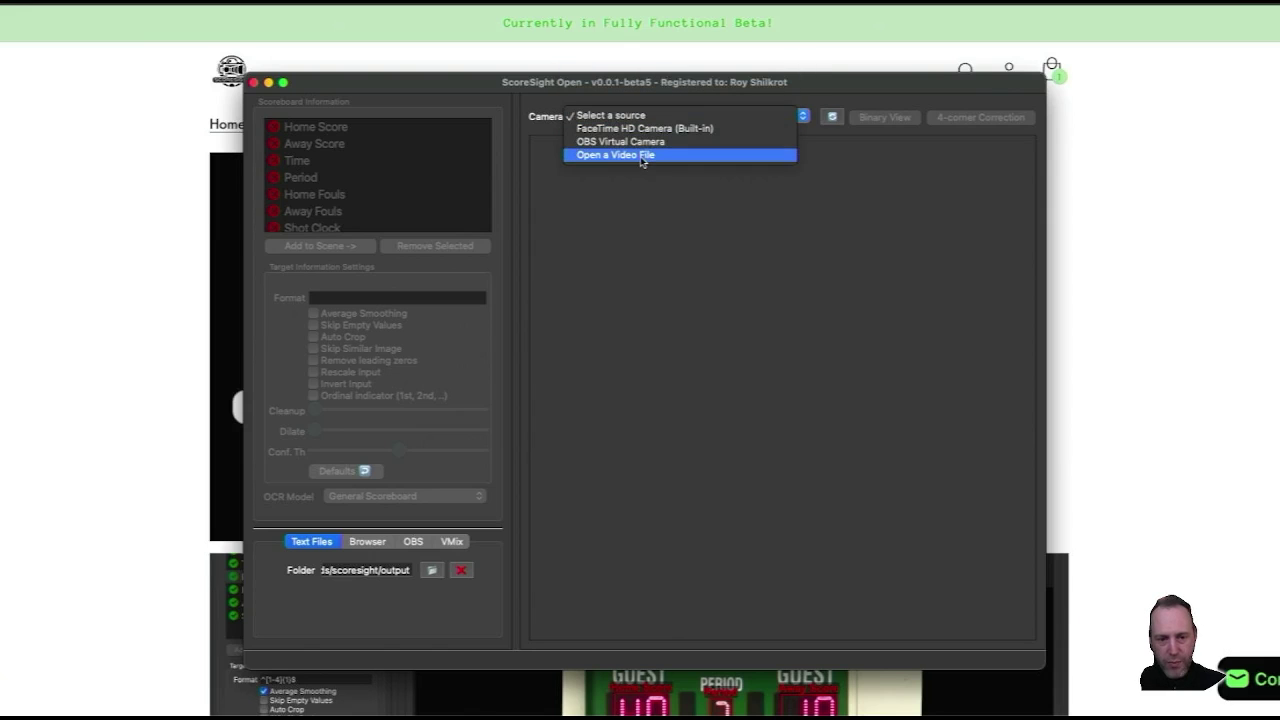
left_click(641, 157)
Step: Load the scoreboard video and redo 4-corner Correction on the scoreboard's four corners
scroll(623, 263, "down", 1)
double_click(620, 224)
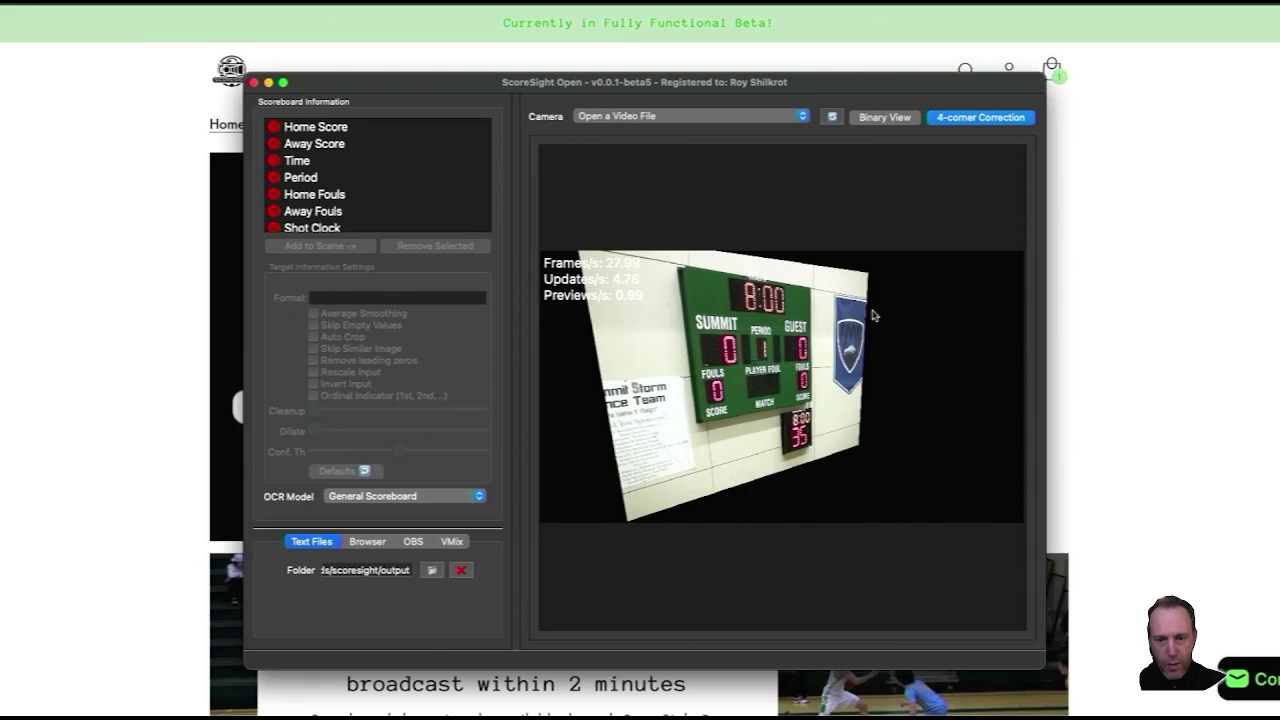
left_click(948, 120)
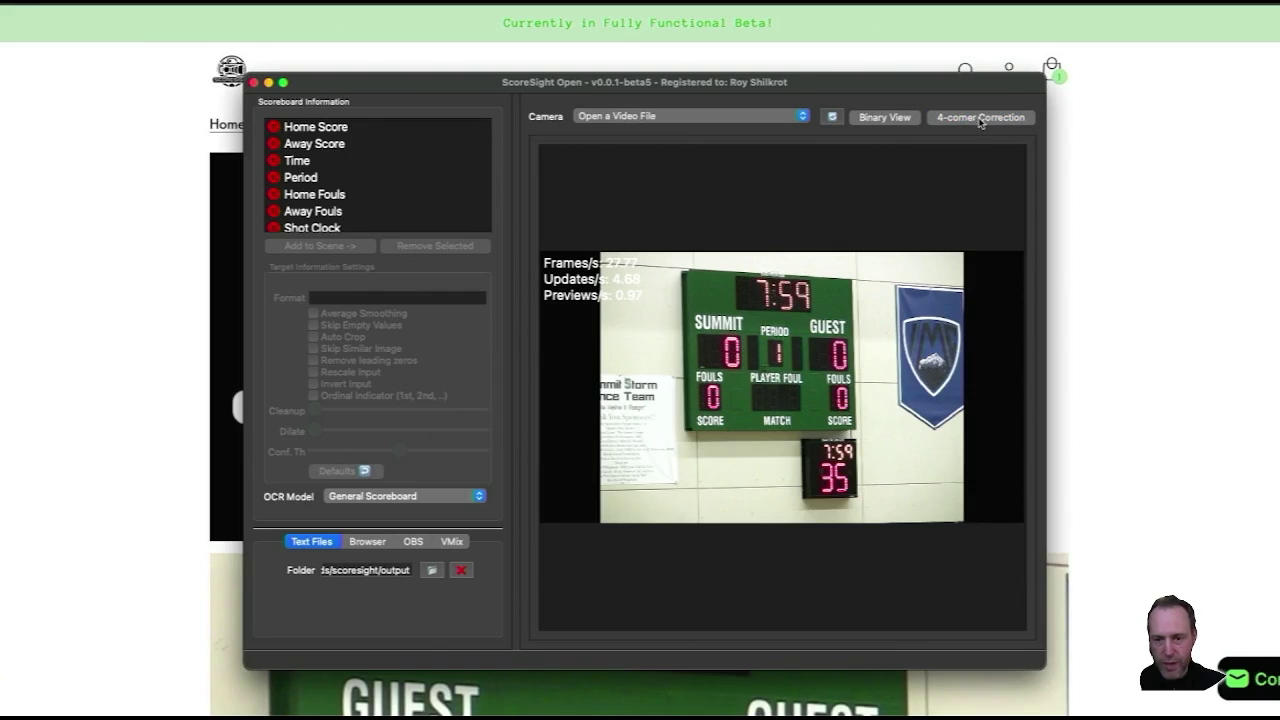
left_click(980, 120)
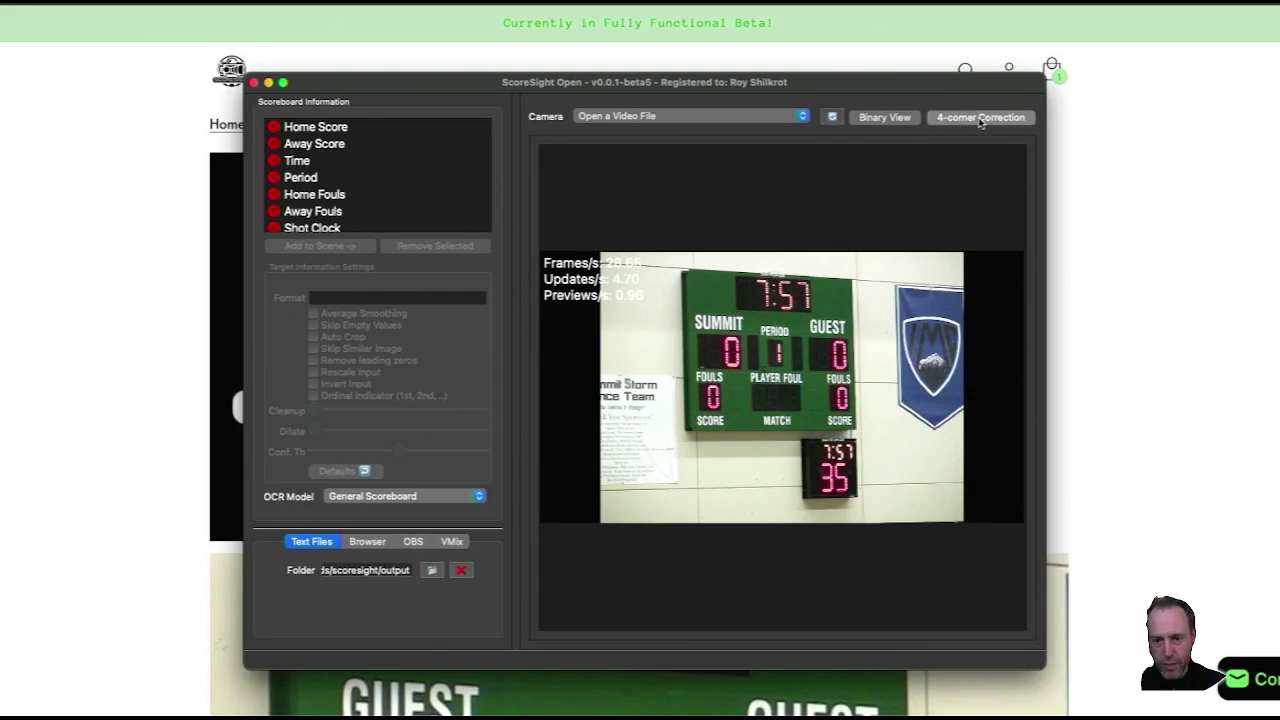
left_click(683, 272)
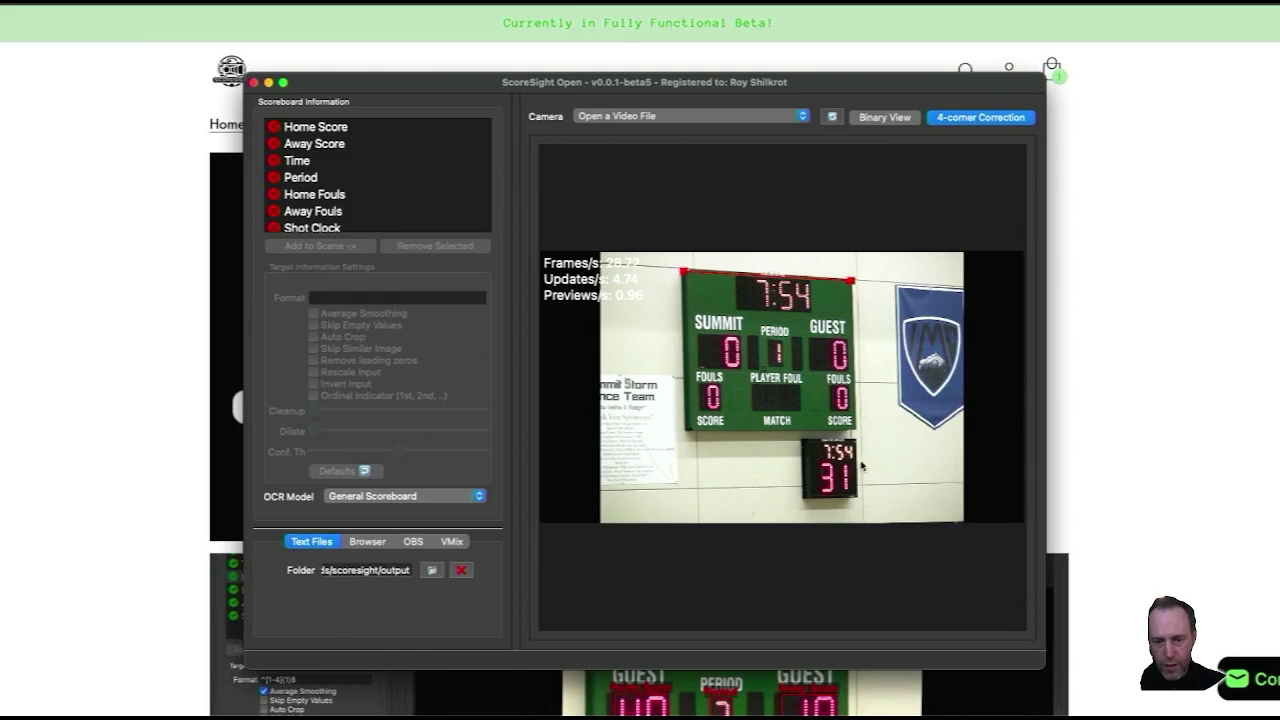
left_click(858, 498)
left_click(694, 509)
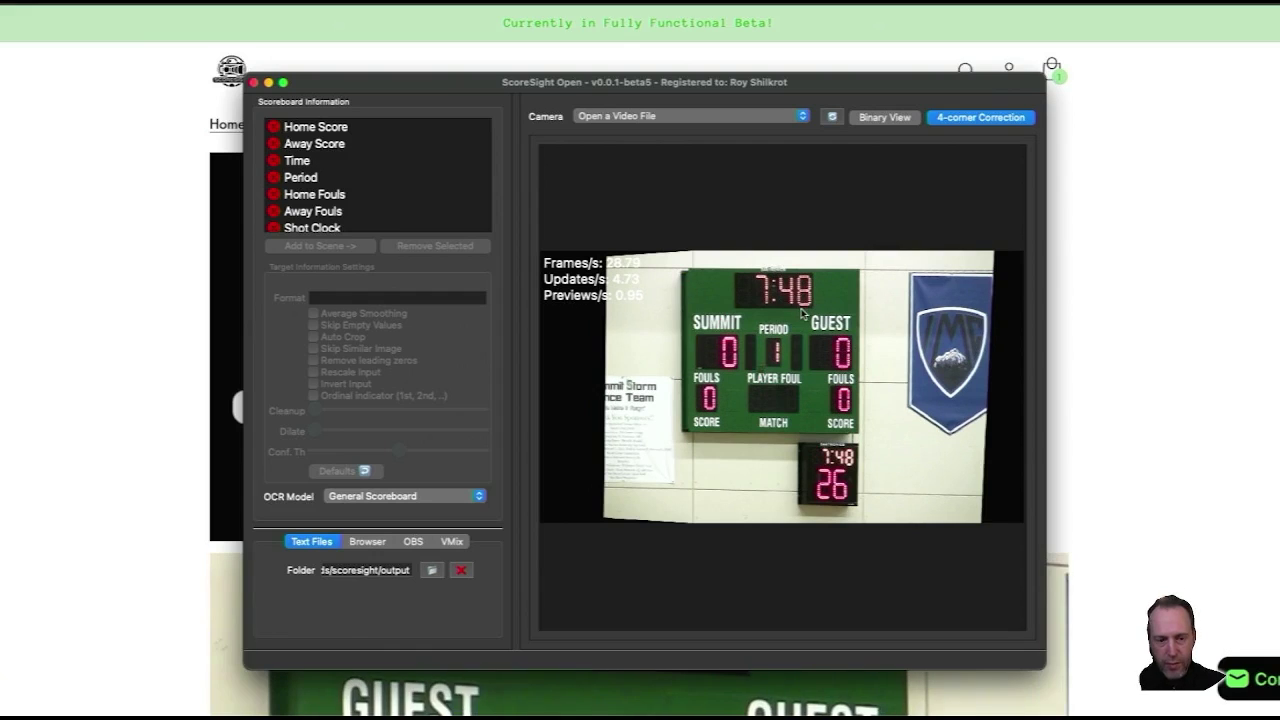
Step: Add the Time field and fit its box over the scoreboard's game clock digits
left_click(301, 162)
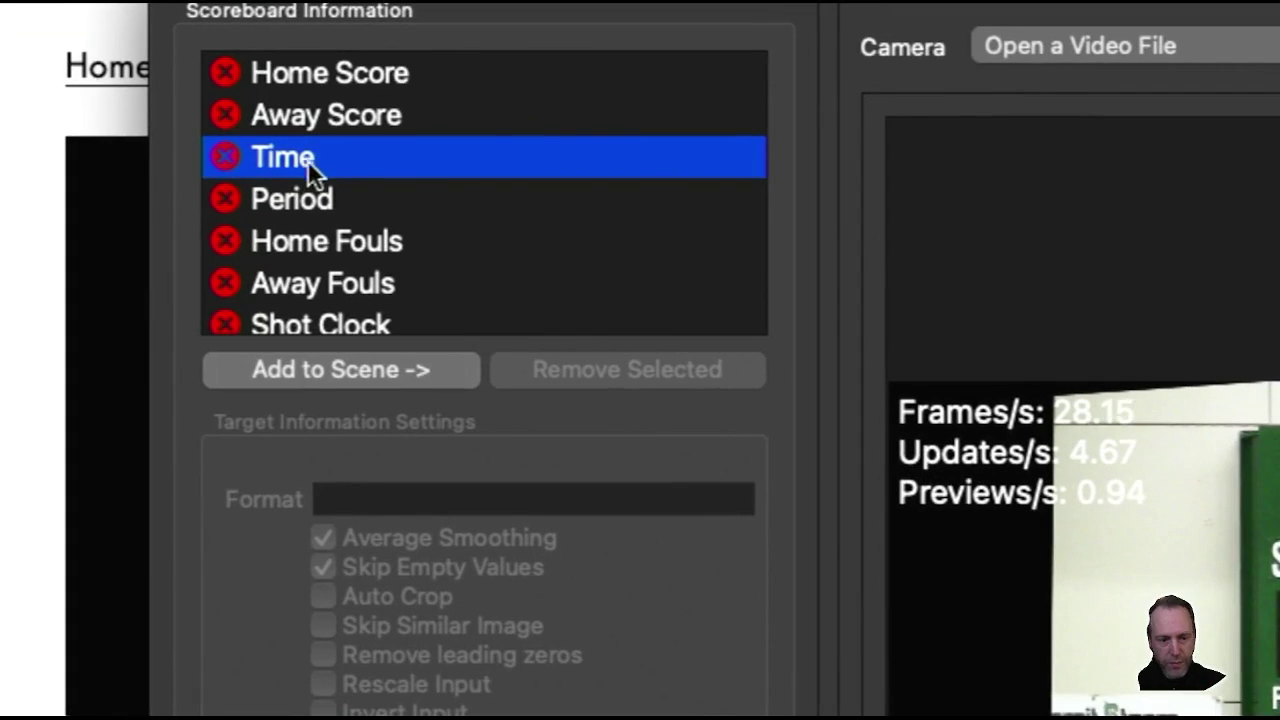
left_click(306, 243)
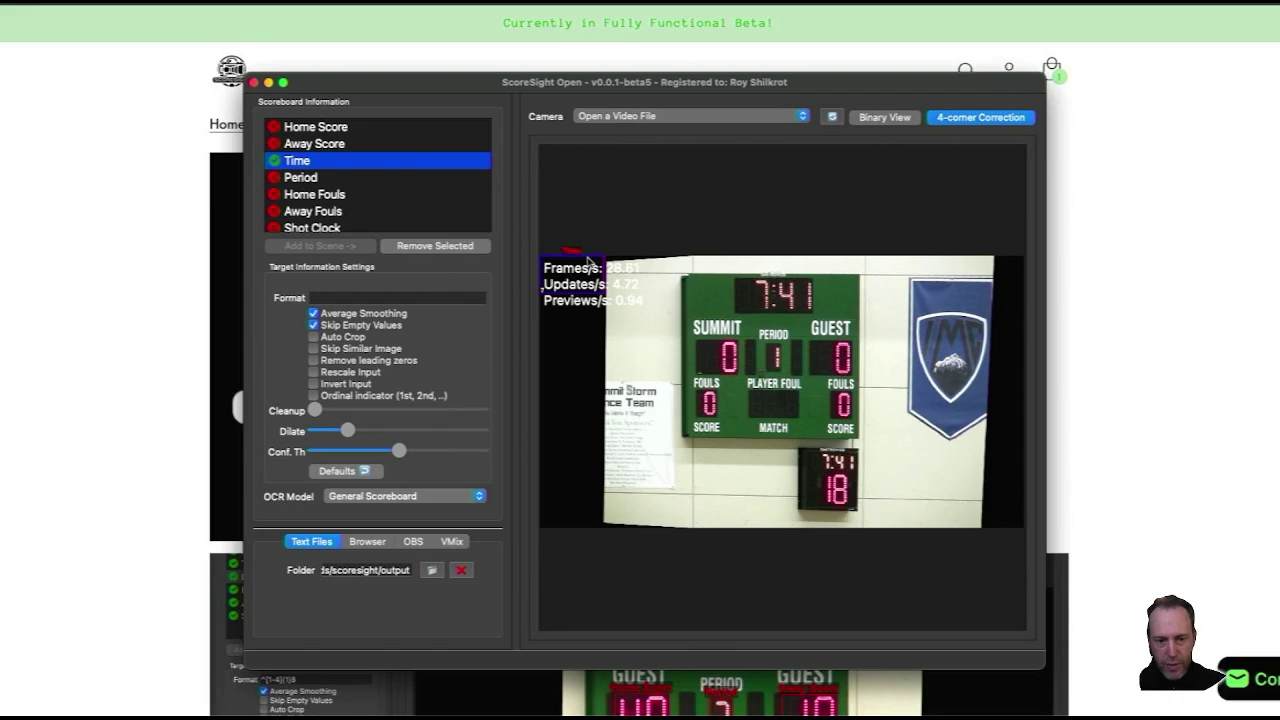
left_click(615, 262)
left_click_drag(615, 262, 765, 297)
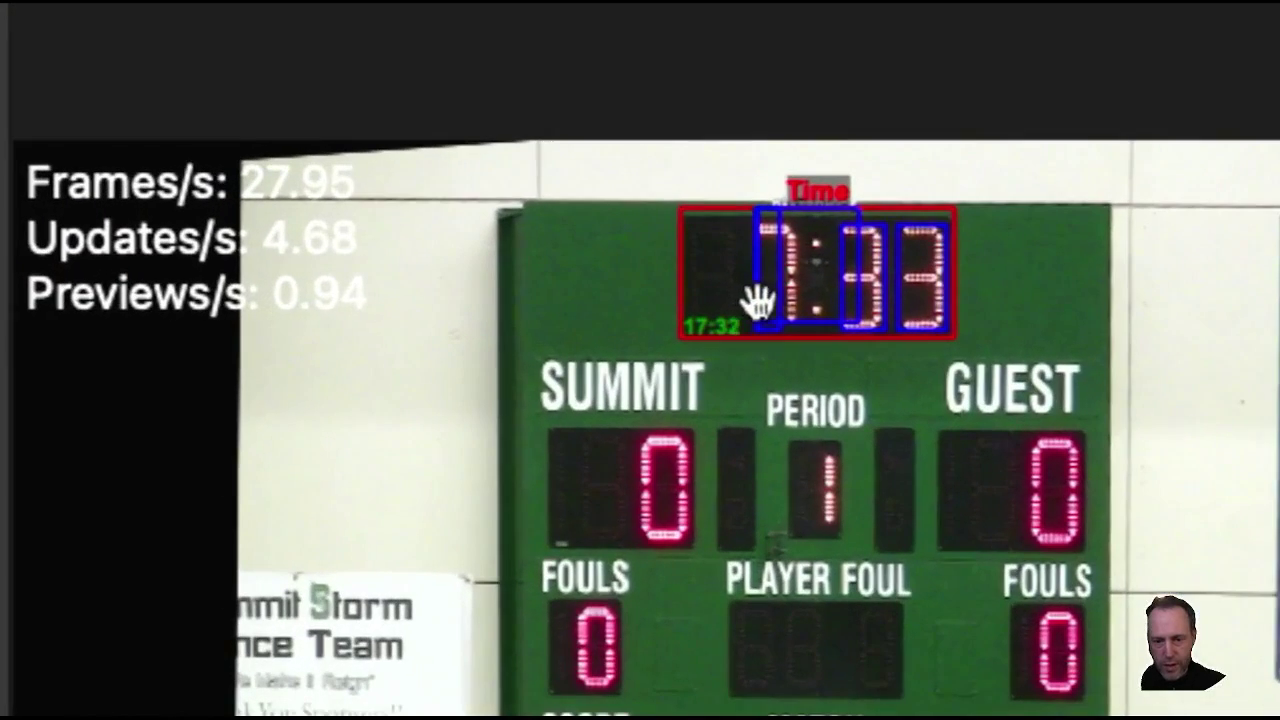
left_click_drag(829, 284, 831, 290)
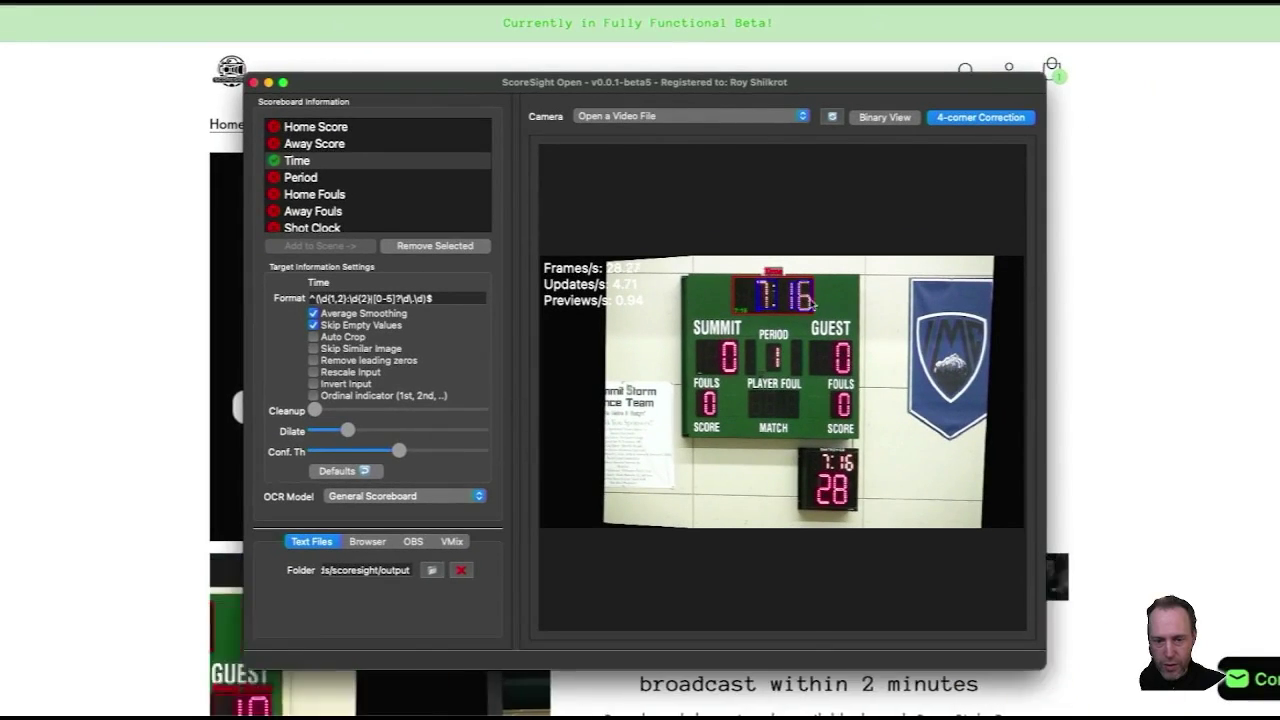
Step: Switch the preview to the black-and-white Binary View
left_click(895, 121)
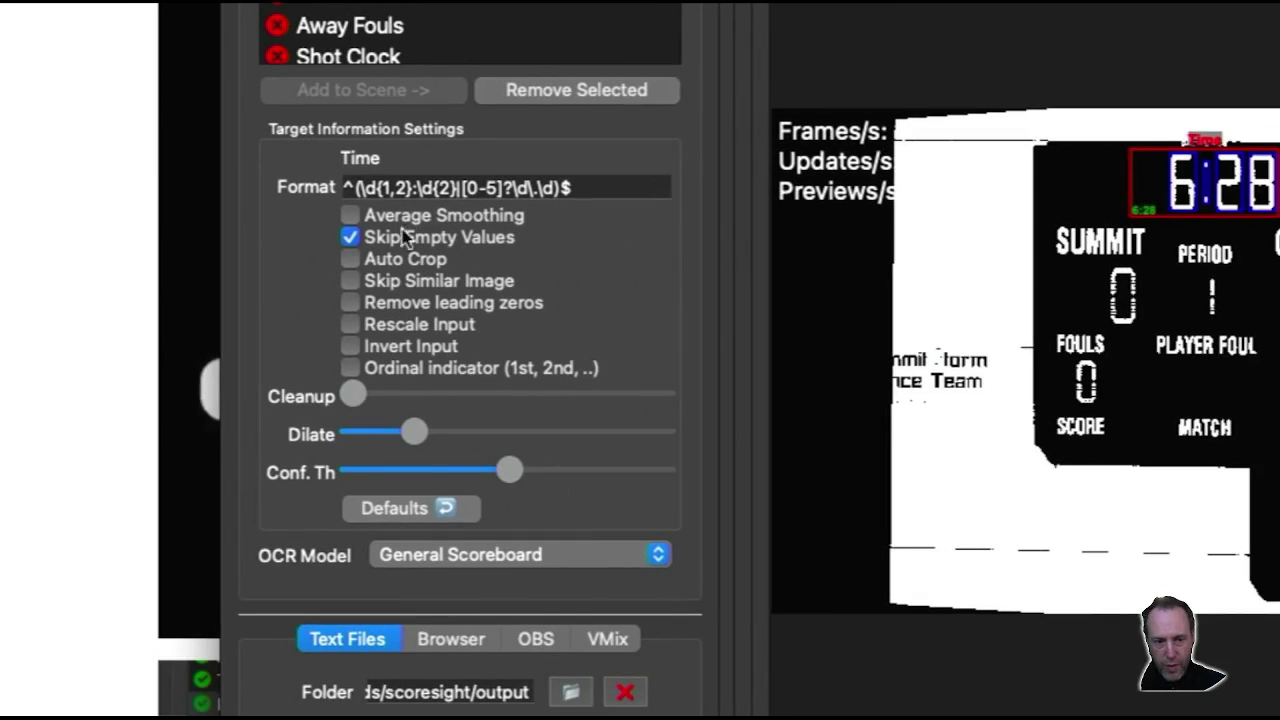
Step: Enable Auto Crop for Time, testing Skip Similar Image and Rescale Input, then trying Invert Input
left_click(350, 259)
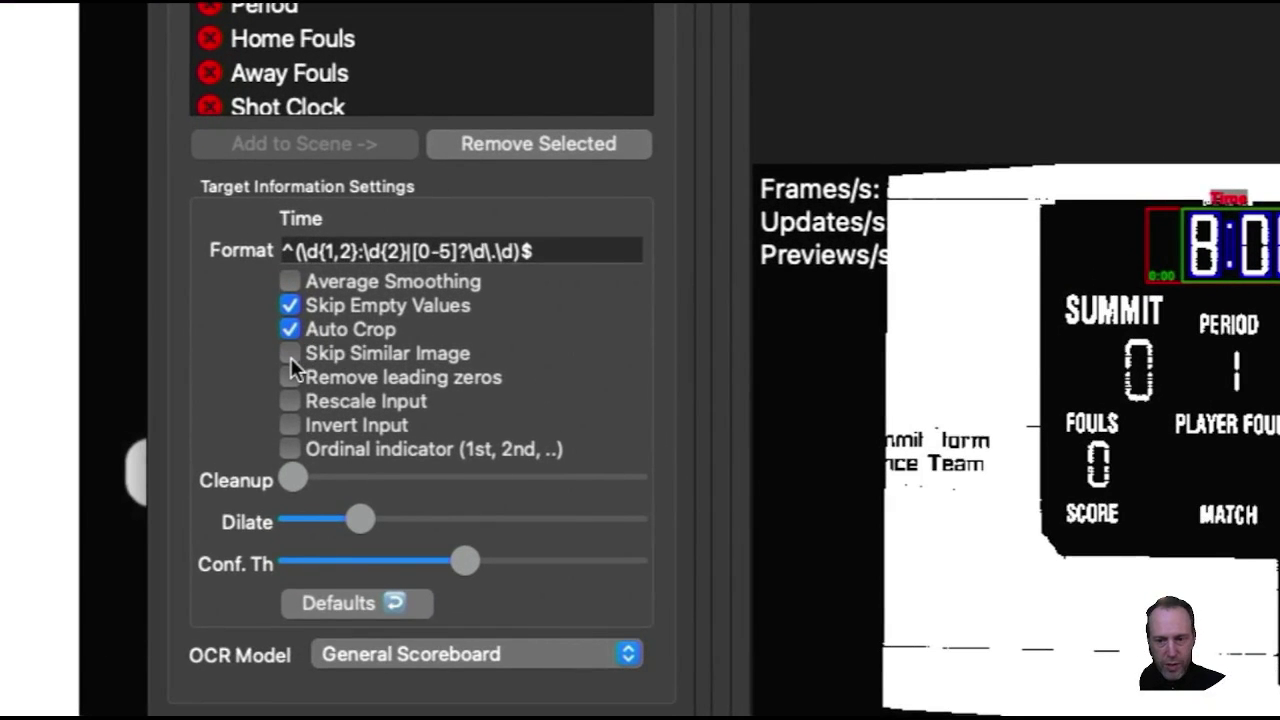
left_click(289, 355)
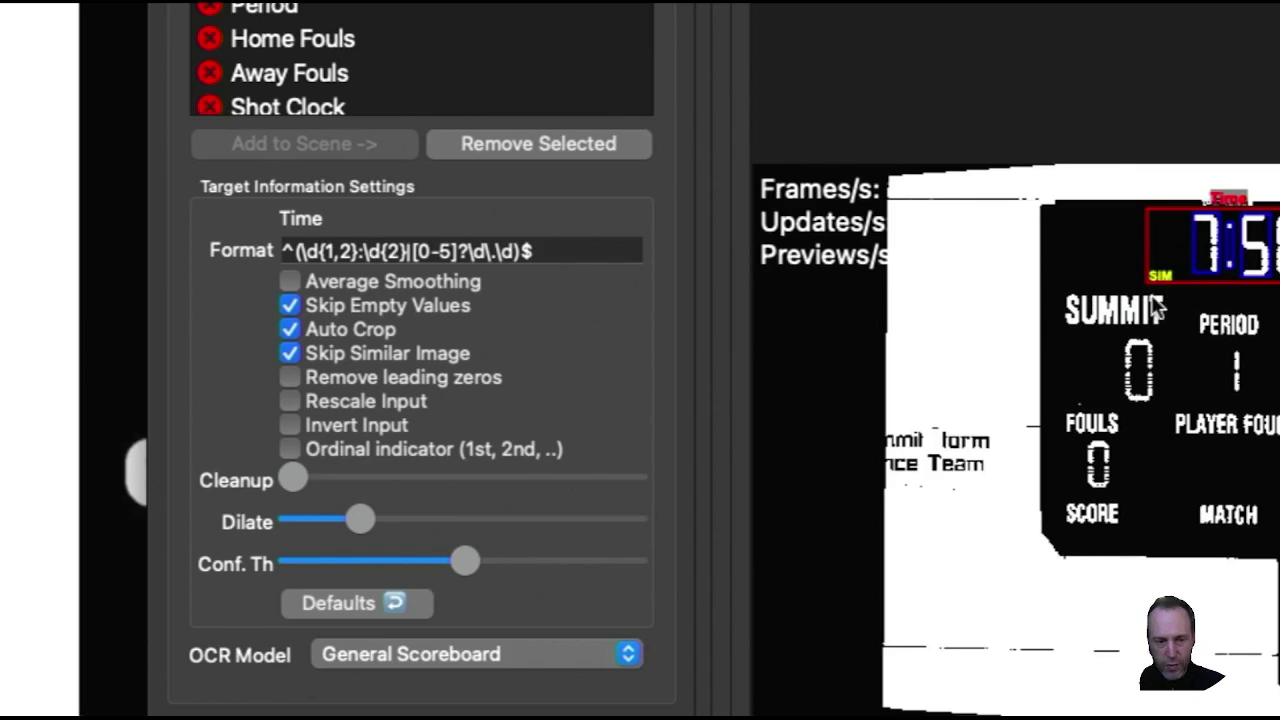
left_click(289, 353)
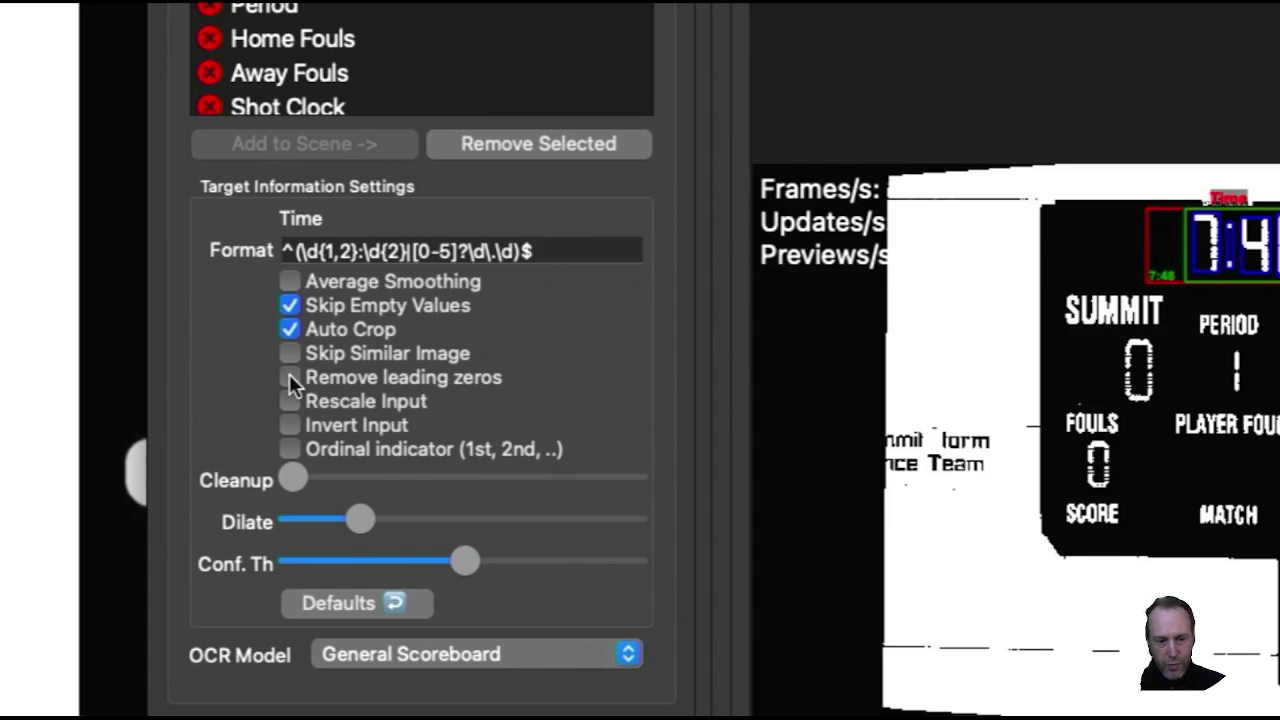
left_click(290, 400)
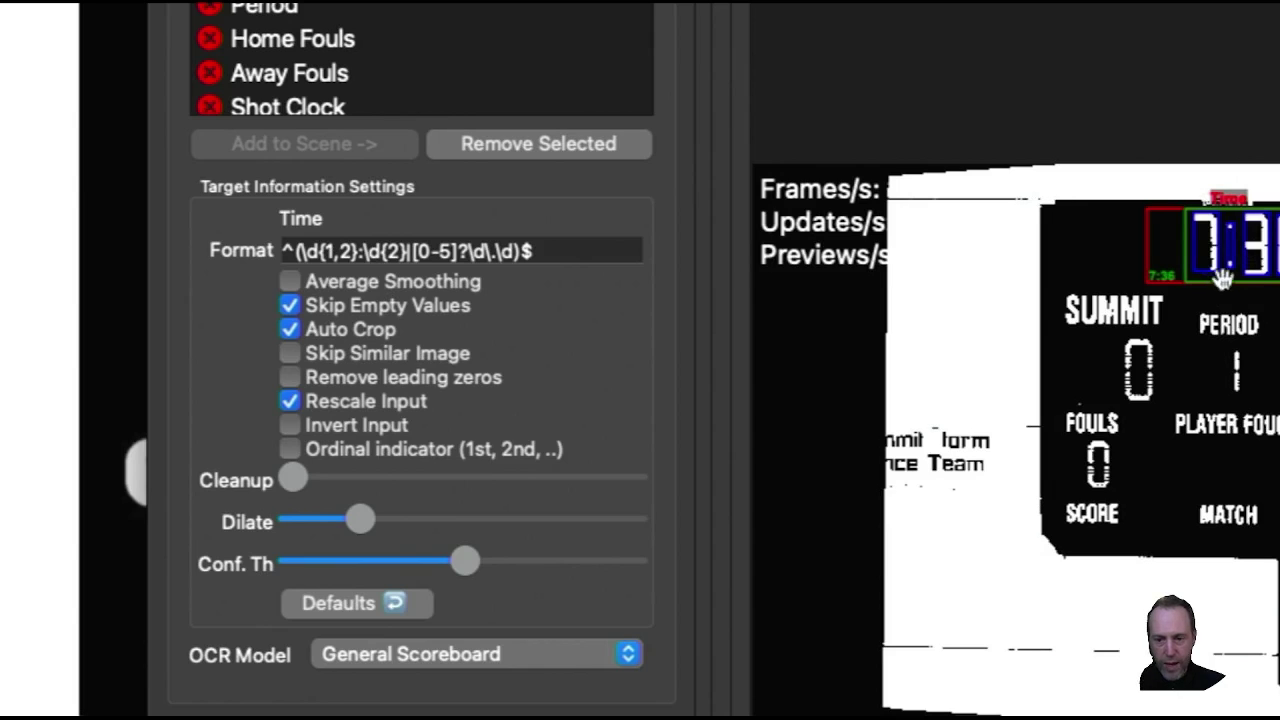
left_click(289, 402)
left_click(290, 426)
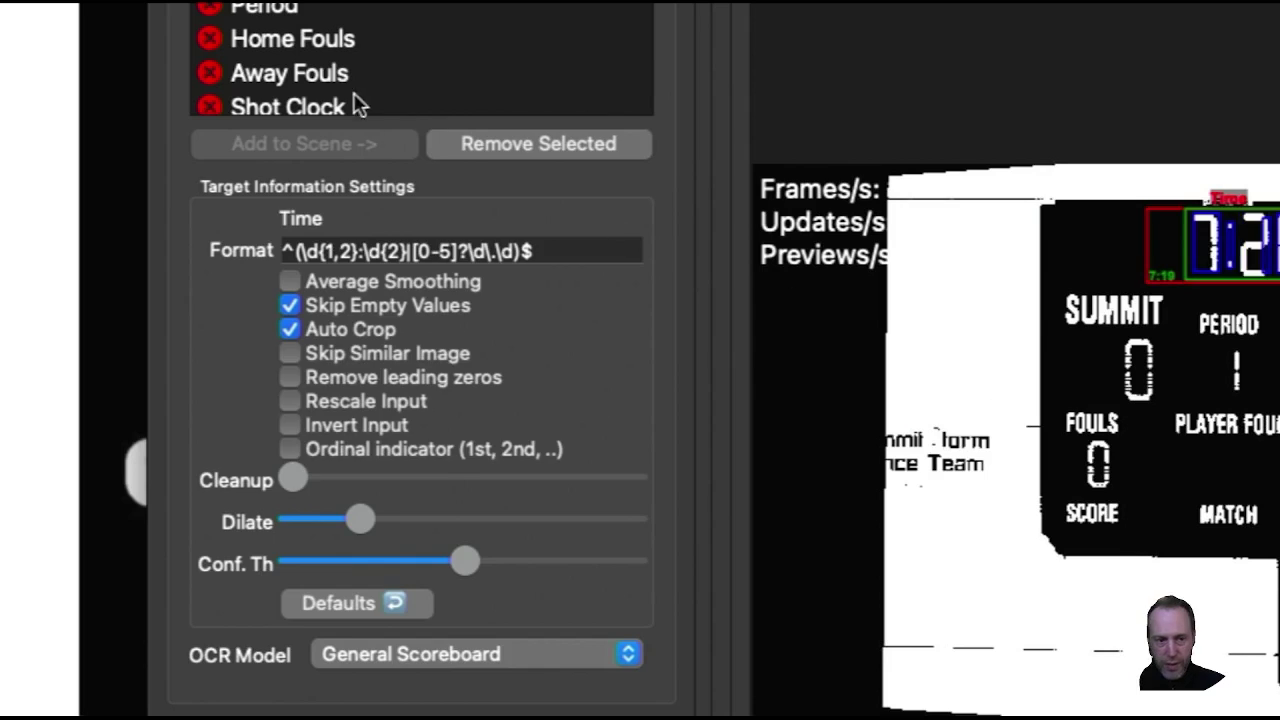
Step: Add the Period field to the scene with the Ordinal indicator enabled
left_click(300, 10)
left_click(319, 141)
left_click(289, 449)
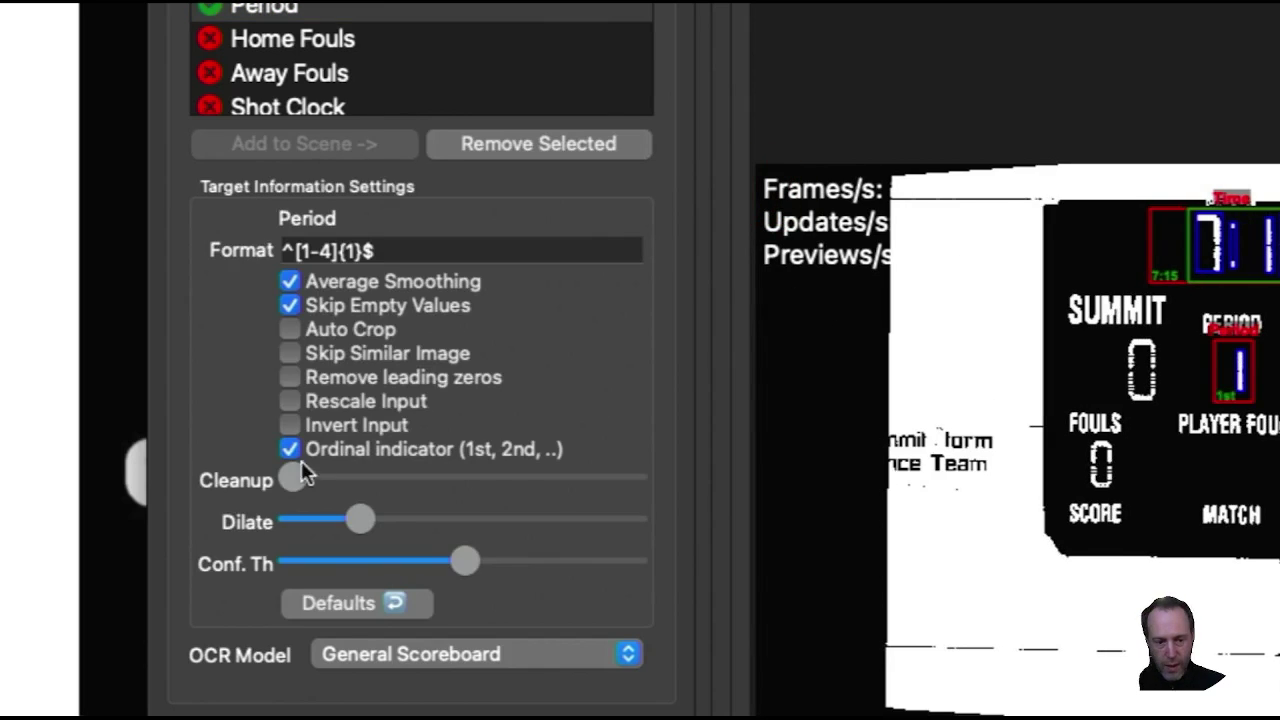
left_click(288, 450)
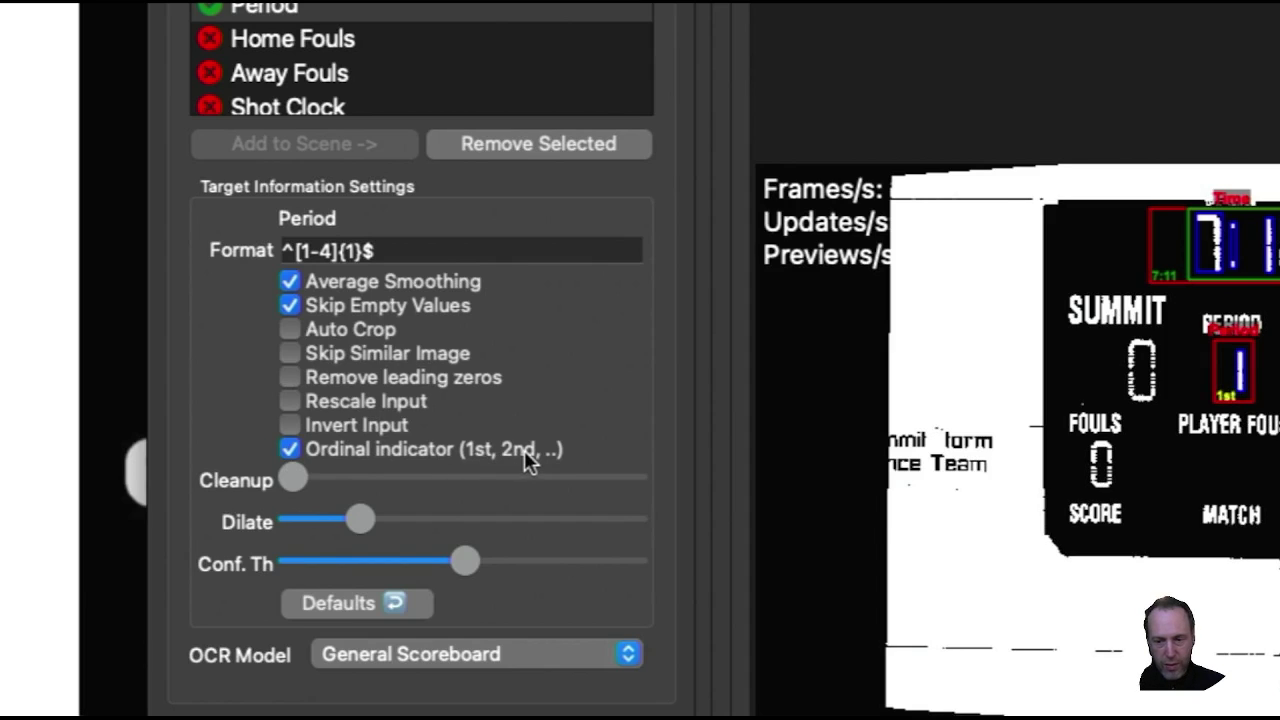
left_click(289, 448)
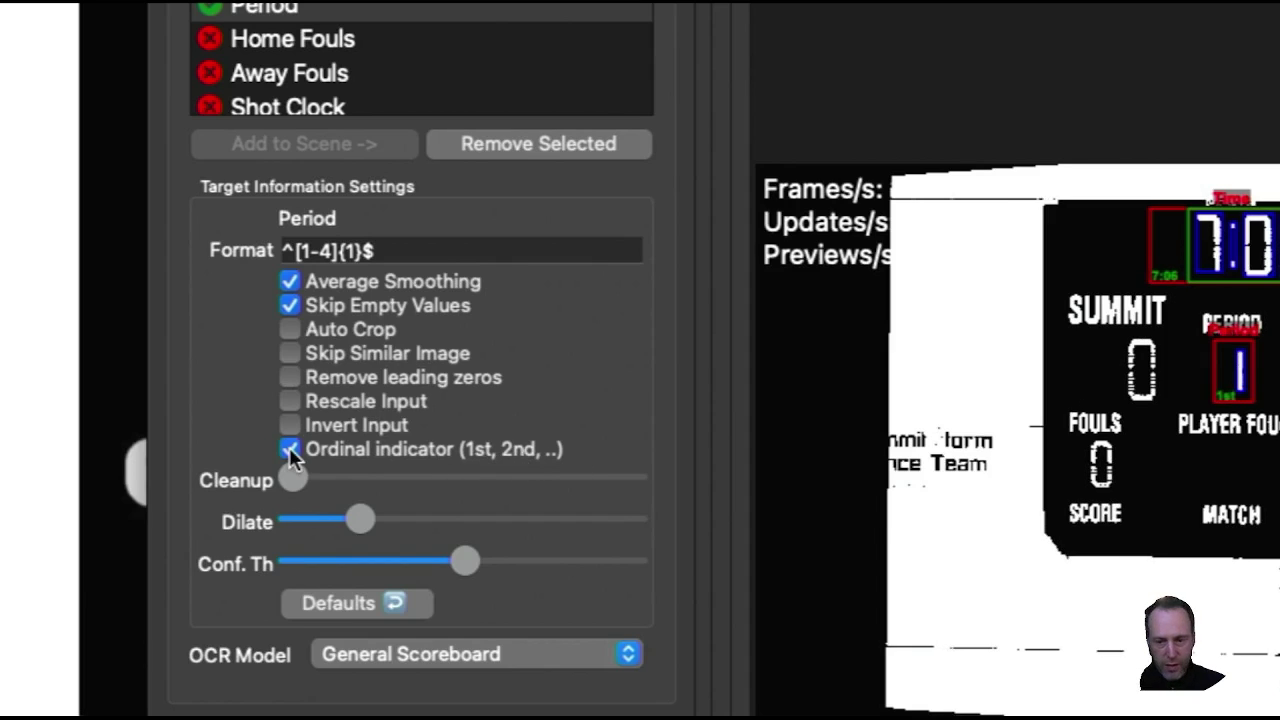
Step: Raise the Time field's Dilate slider, leaving its cleanup at the minimum
key("Up")
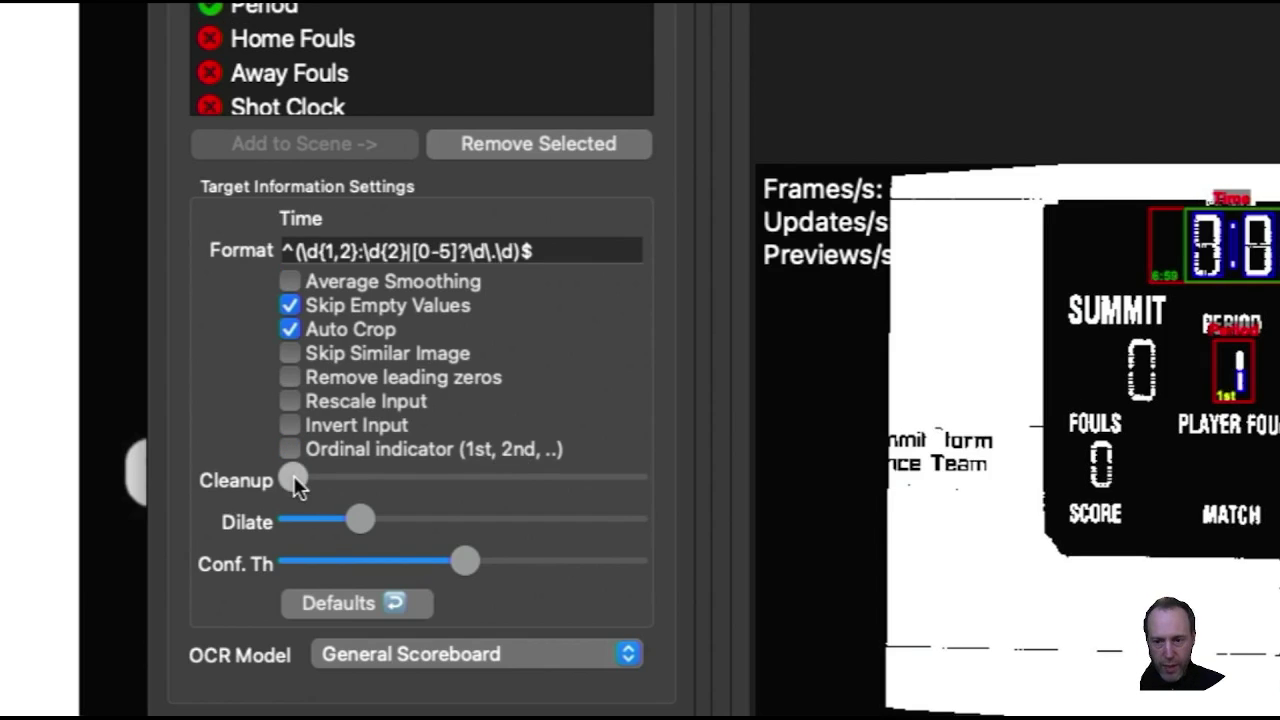
left_click_drag(293, 477, 327, 478)
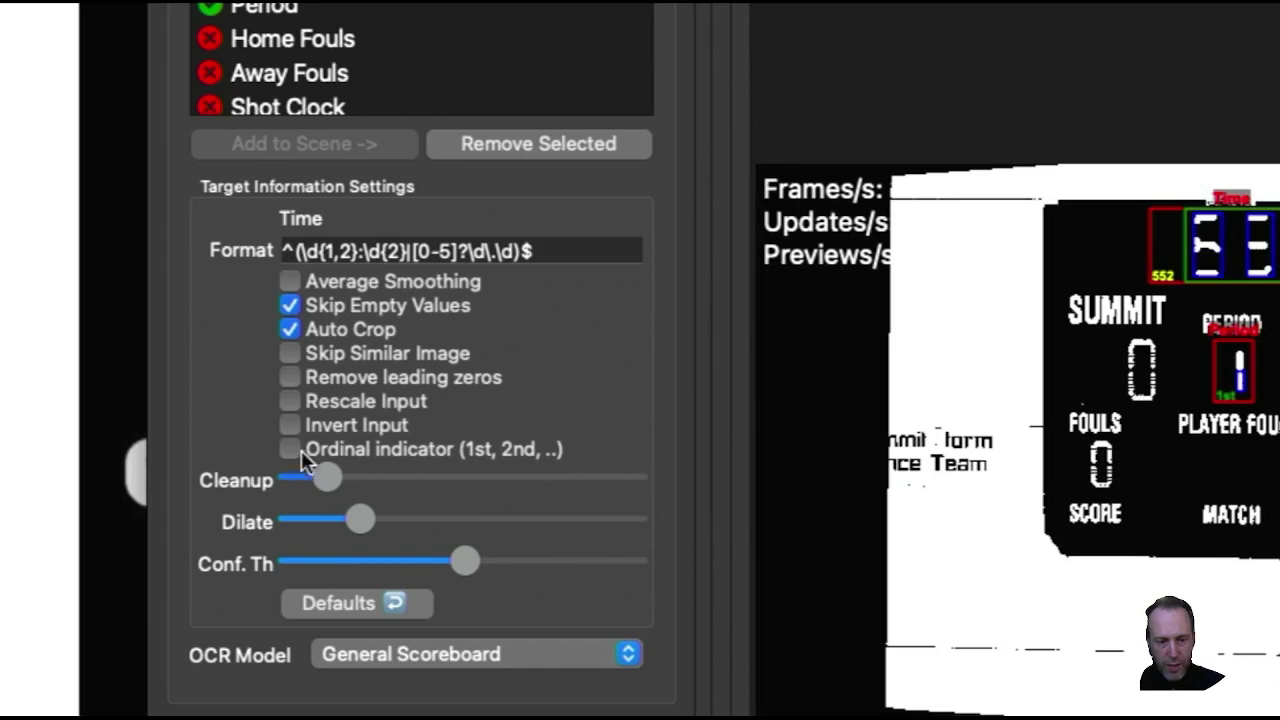
left_click(293, 478)
left_click_drag(362, 517, 496, 518)
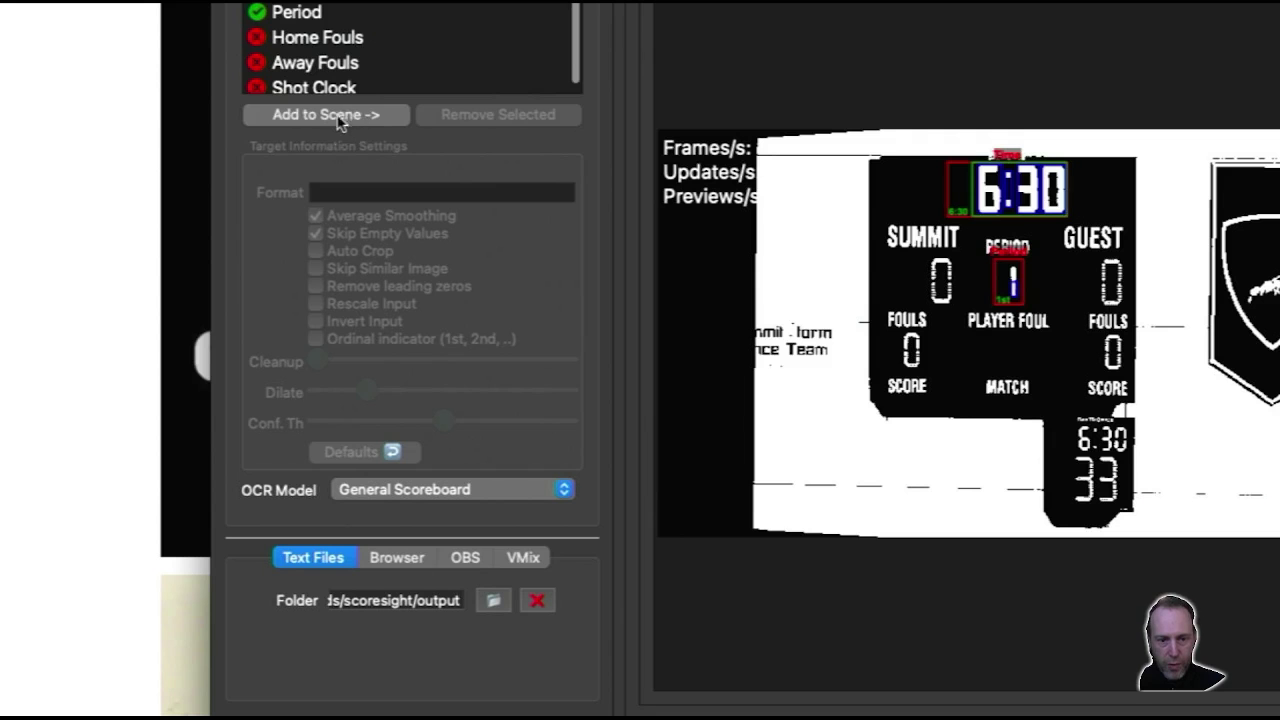
Step: Add Home Score over the SUMMIT score, raising Dilate and lowering Conf. Th
left_click(310, 143)
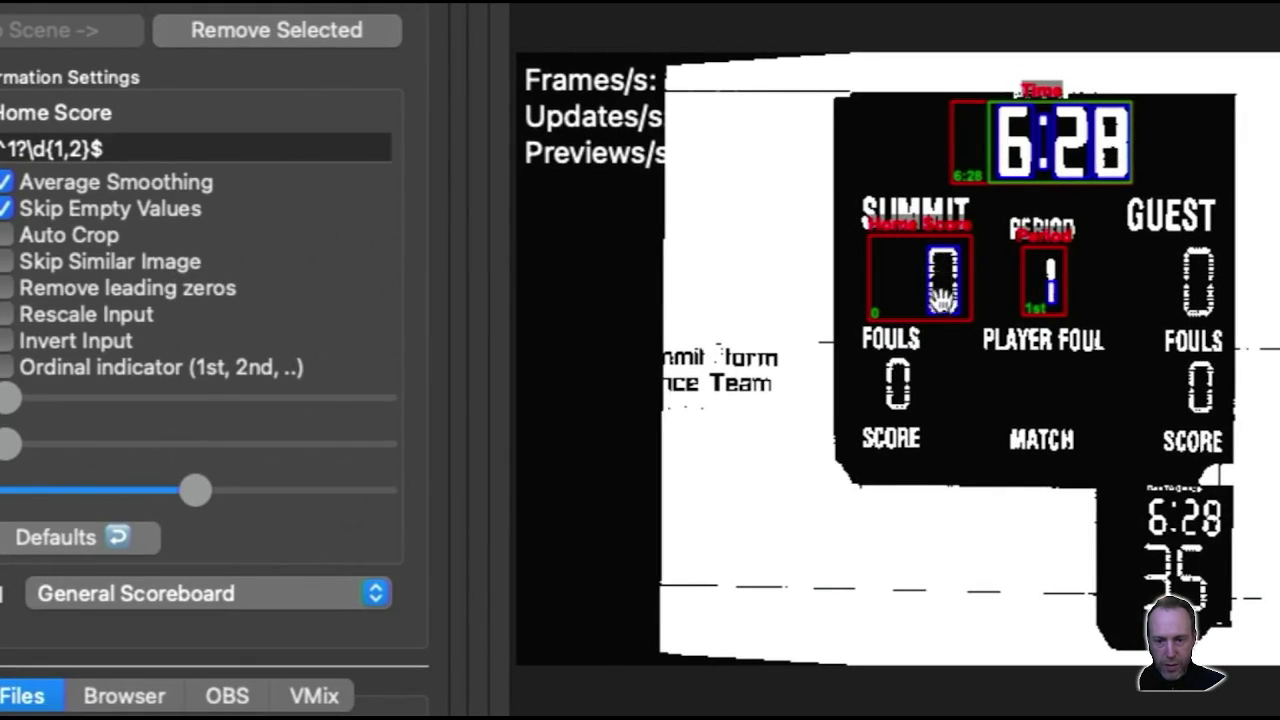
left_click_drag(43, 444, 157, 443)
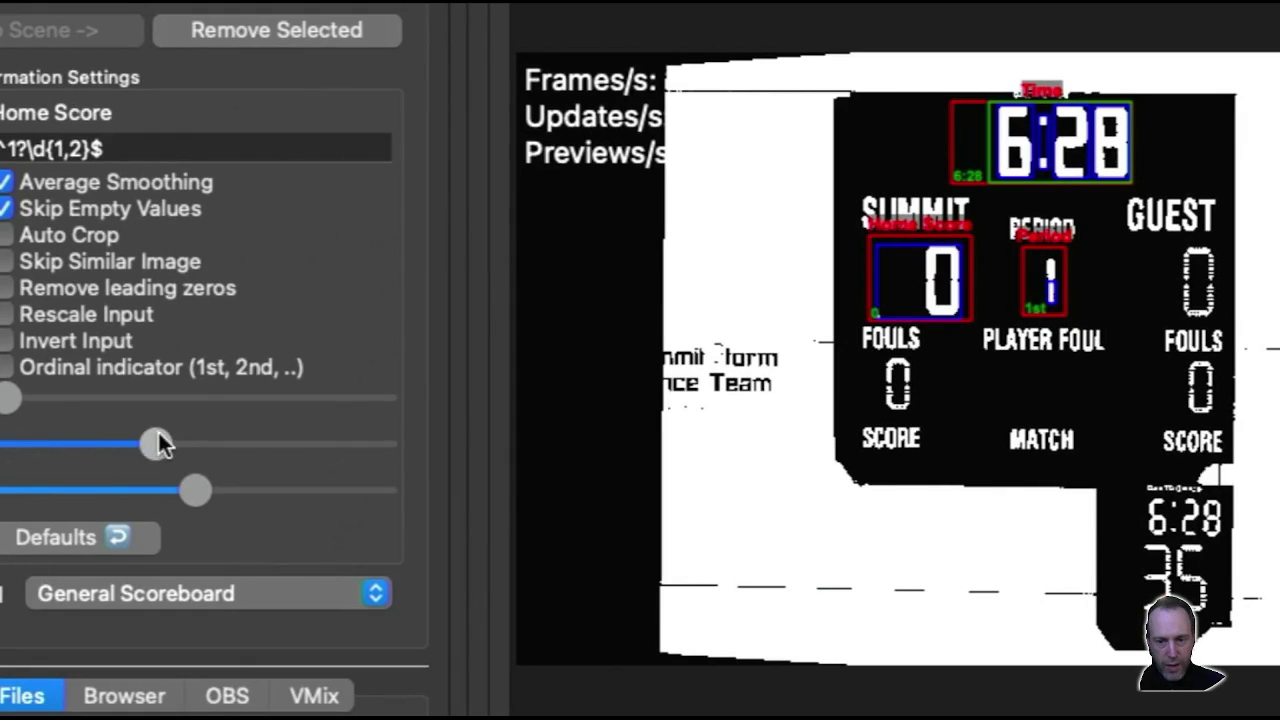
mouse_move(195, 489)
left_mouse_down()
mouse_move(58, 492)
mouse_move(249, 492)
mouse_move(120, 503)
mouse_move(188, 498)
left_mouse_up()
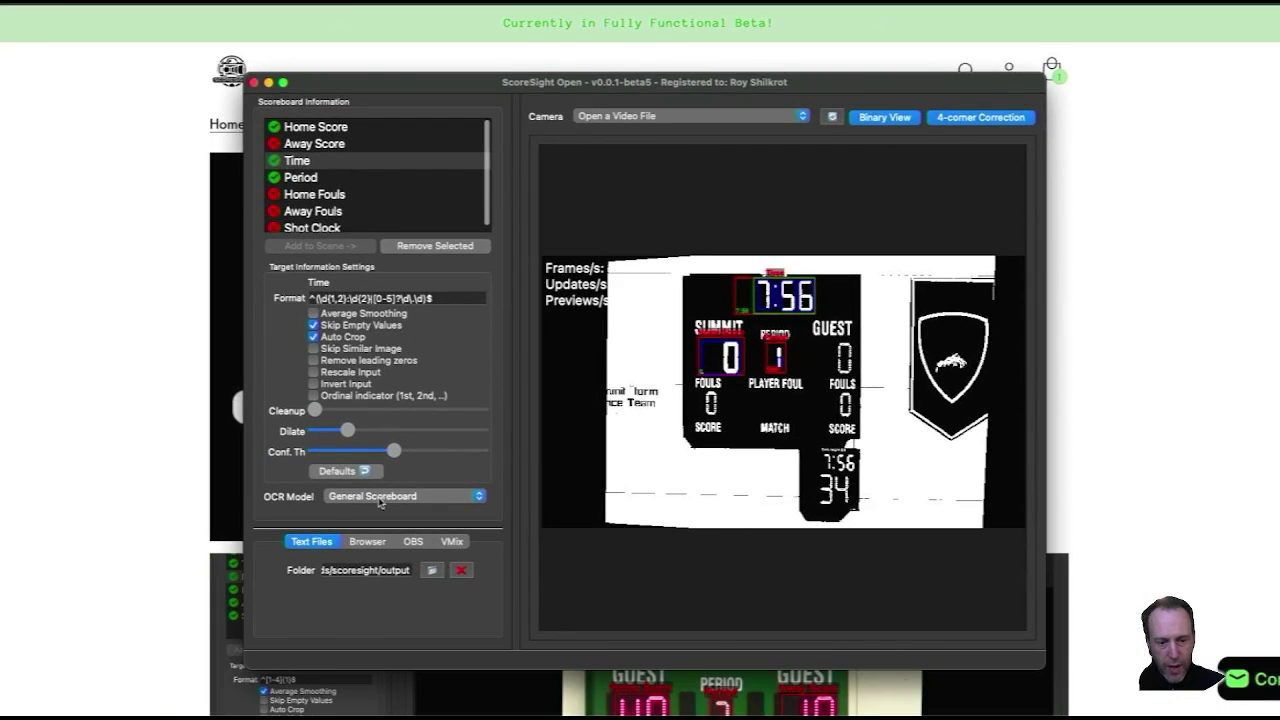
Step: Keep the General Scoreboard model and add Away Score, Home Fouls, Away Fouls and Shot Clock boxes
left_click(370, 498)
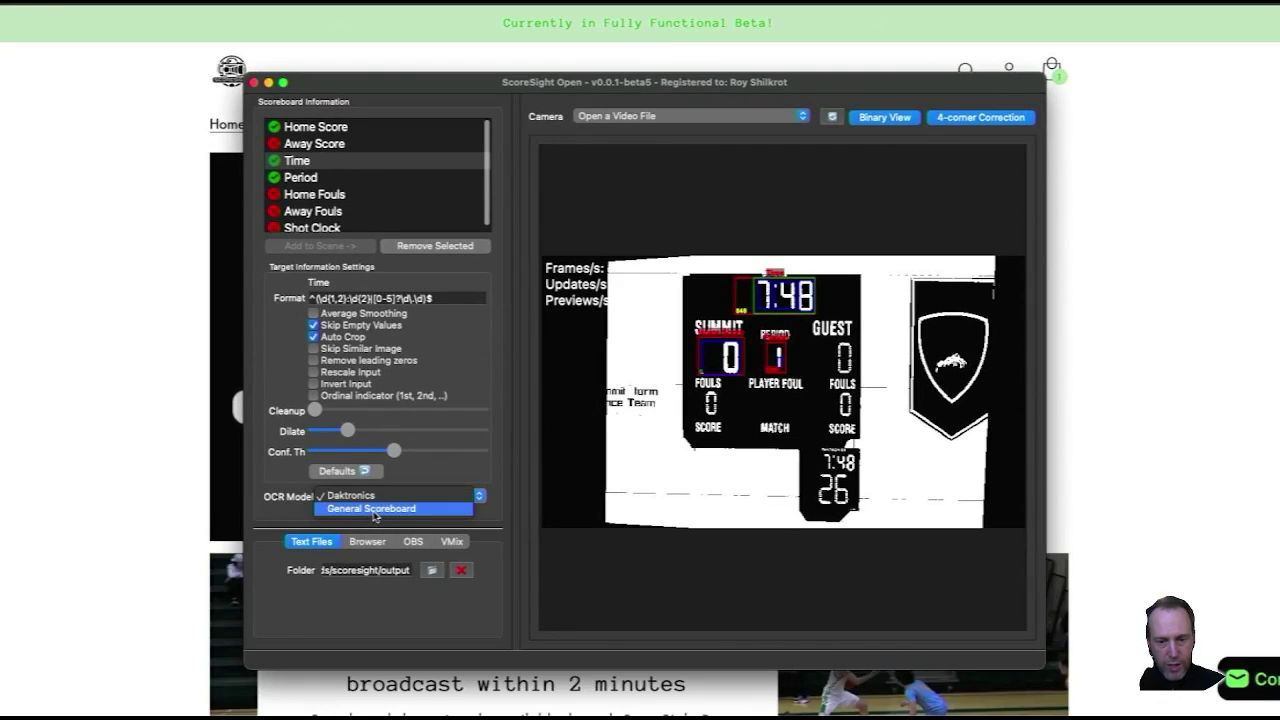
left_click(376, 510)
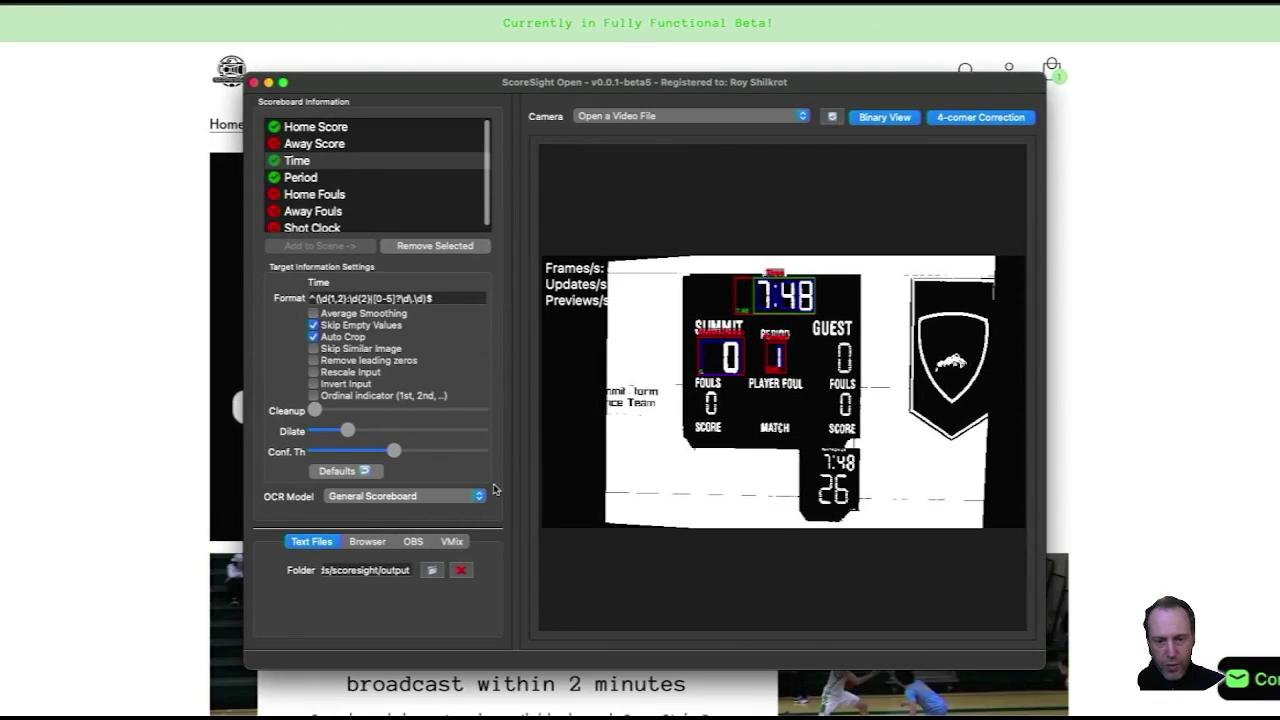
left_click(339, 146)
left_click(350, 194)
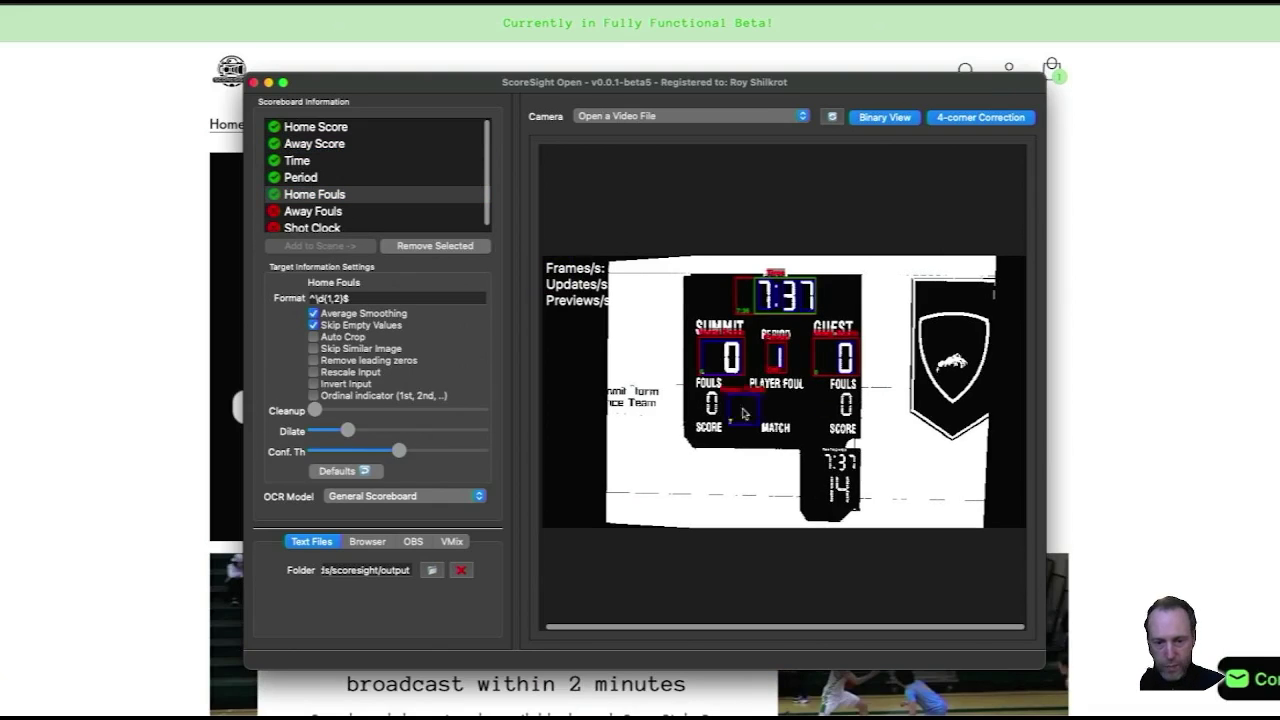
left_click(370, 211)
left_click(330, 227)
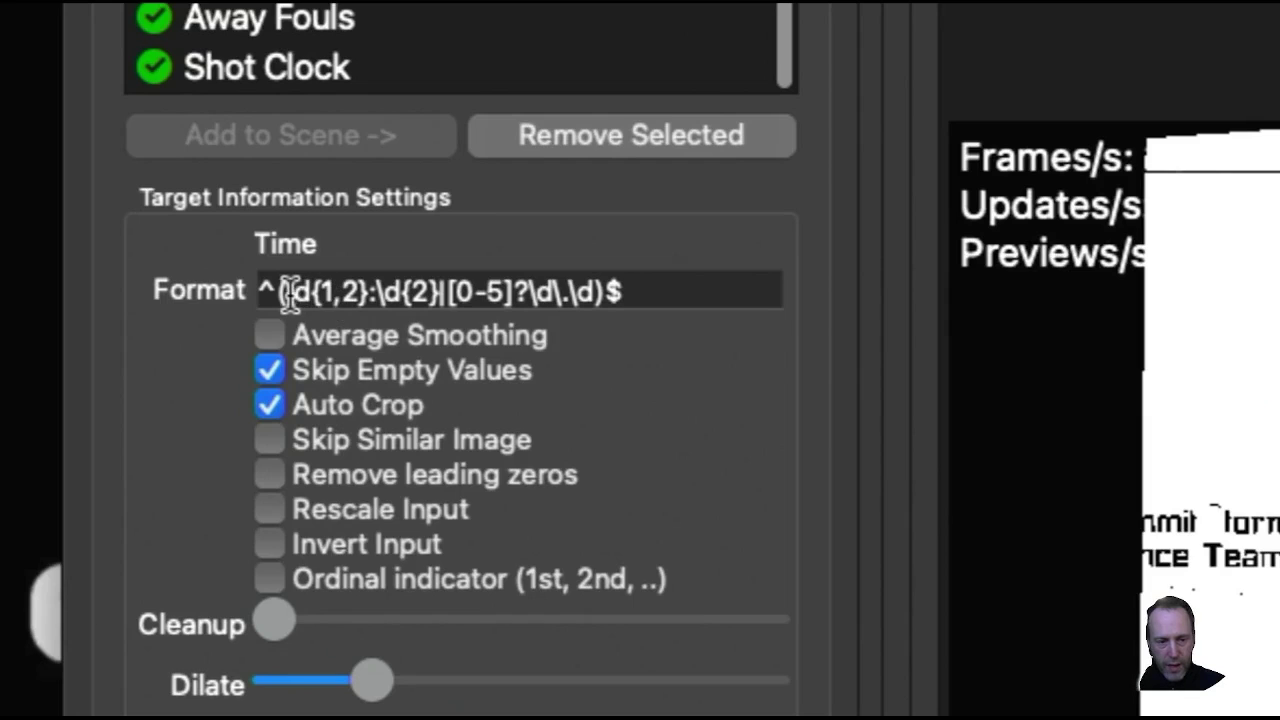
left_click_drag(317, 299, 600, 291)
left_click(368, 297)
left_click(540, 295)
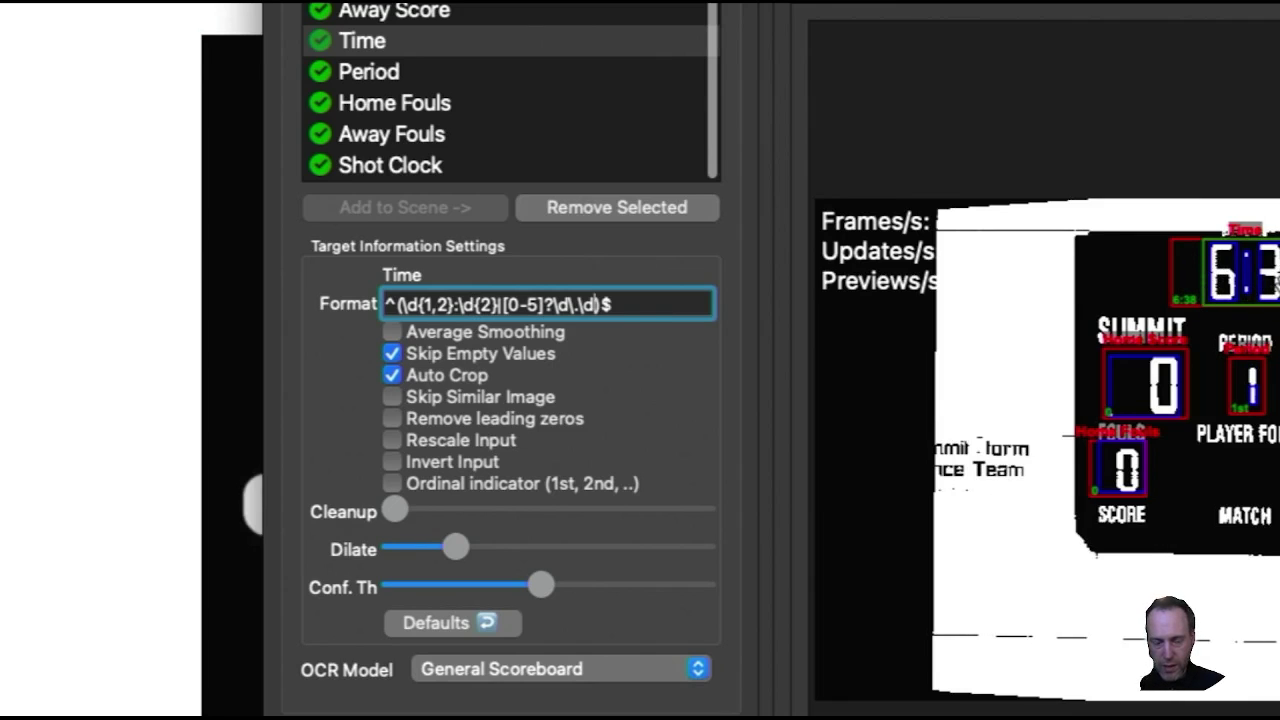
left_click_drag(622, 303, 388, 303)
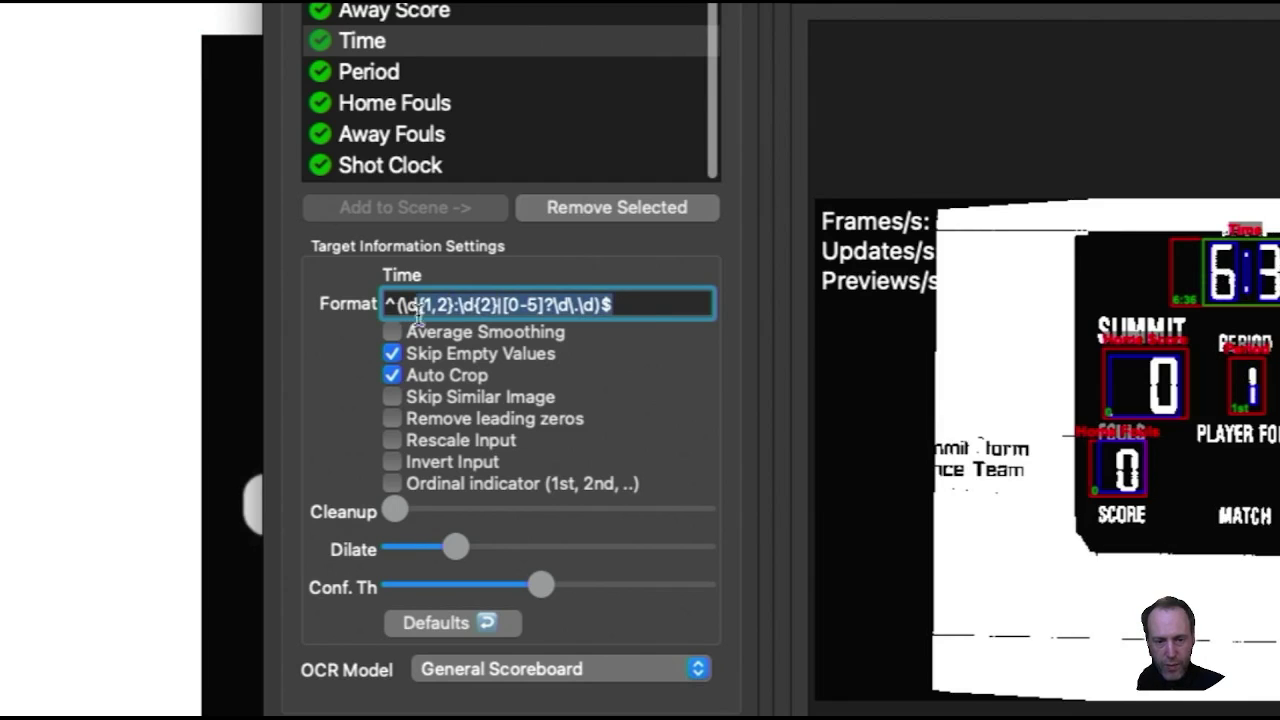
left_click(656, 315)
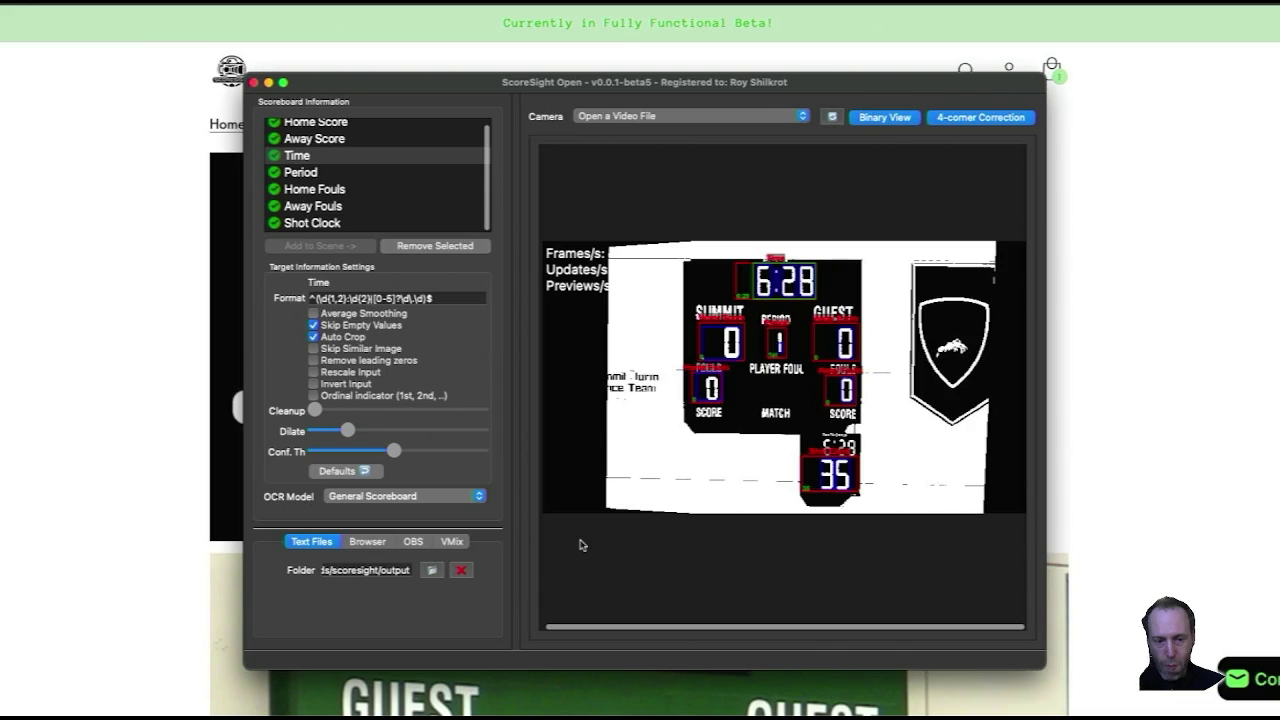